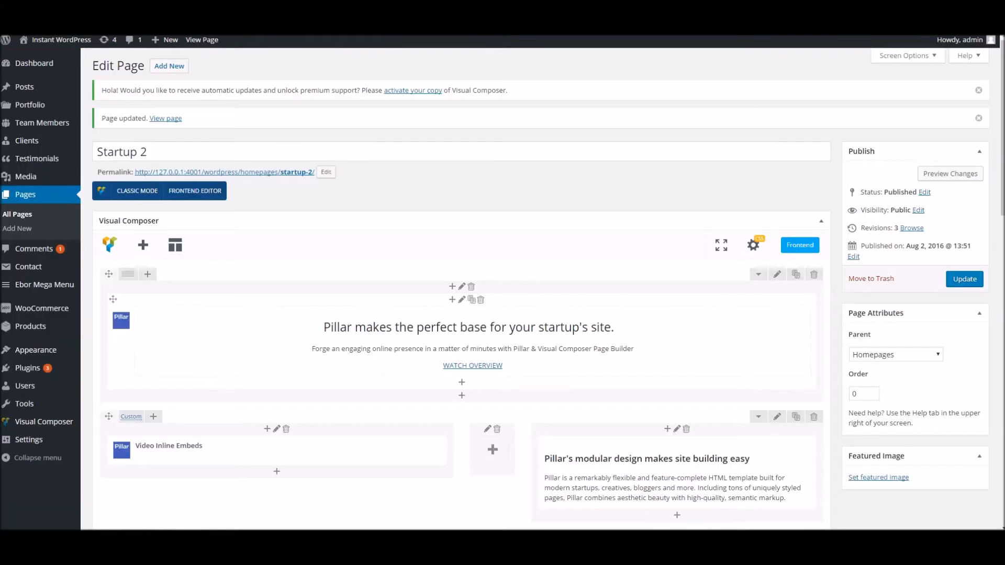
Step: Go to the site's menu management and load the Standard Navigation menu for editing
mouse_move(38, 180)
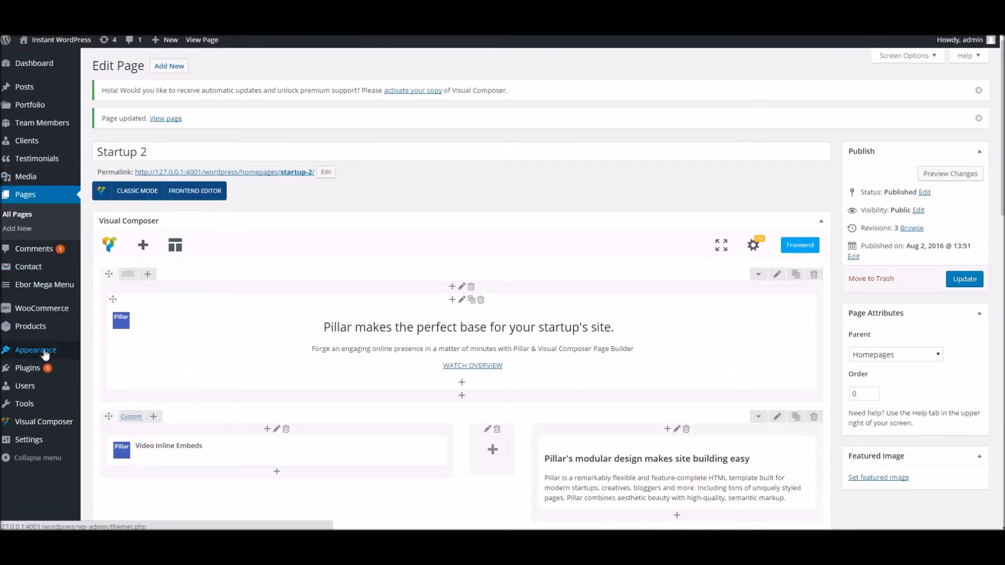
mouse_move(46, 352)
click(121, 394)
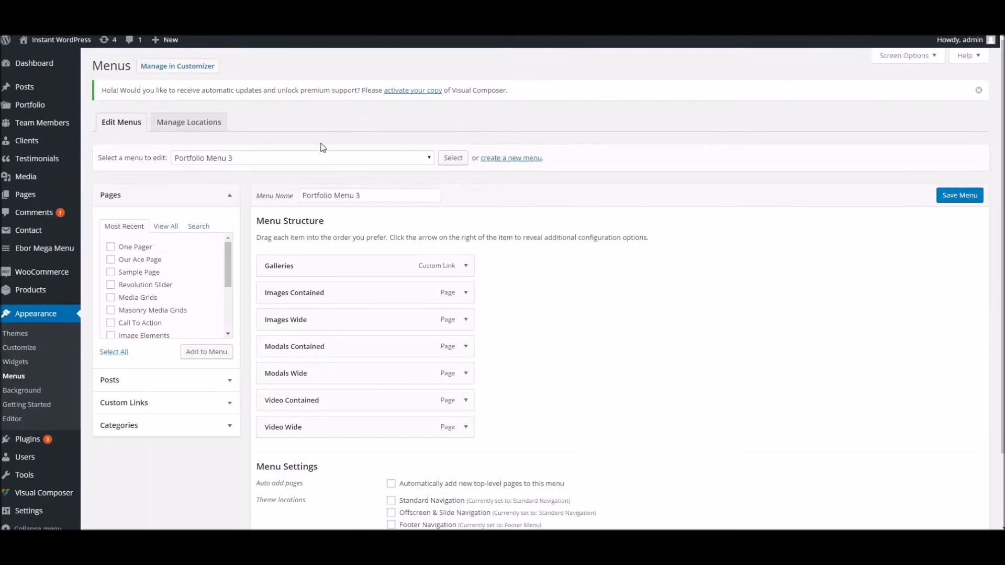
click(284, 157)
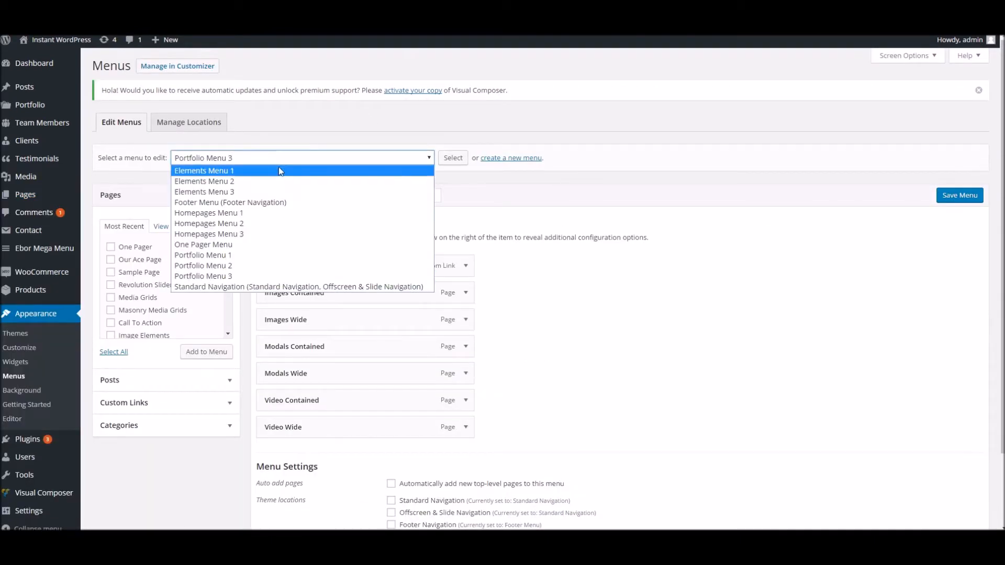
click(300, 288)
click(453, 157)
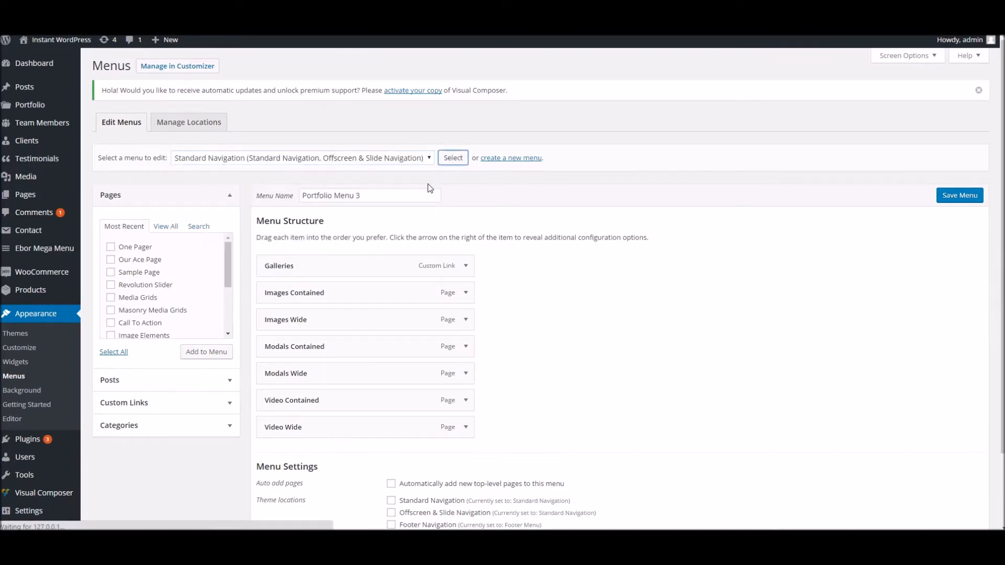
Step: Add a custom link to the Standard Navigation menu with URL # and link text "Dans Mega Dropdown"
scroll(542, 272, down, 19)
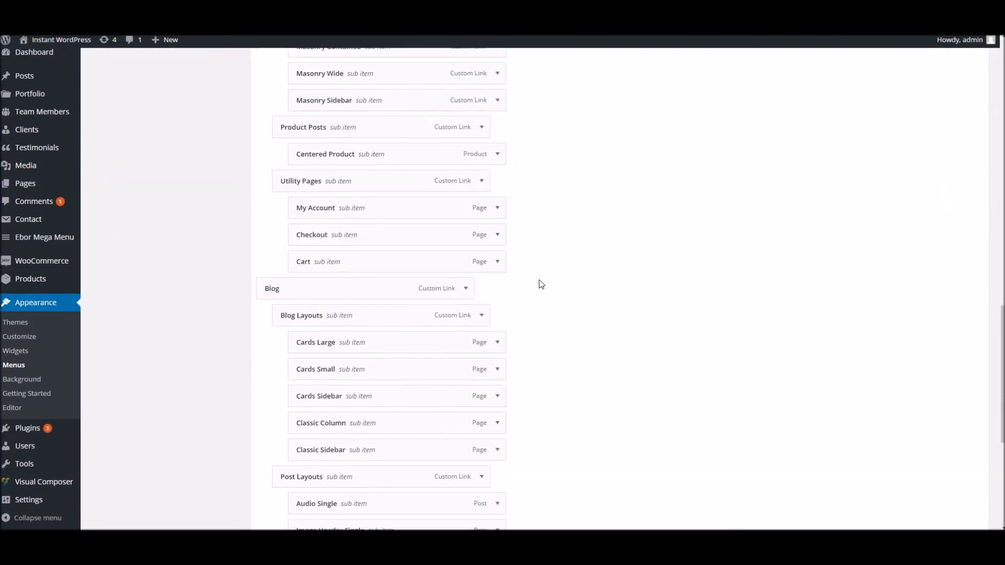
scroll(545, 280, down, 5)
scroll(320, 419, up, 20)
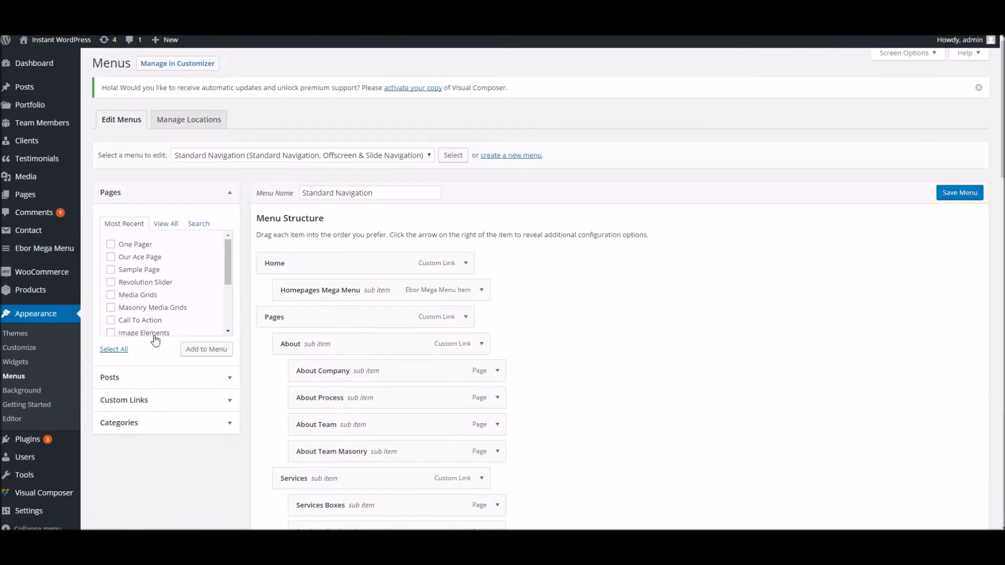
click(177, 404)
click(202, 269)
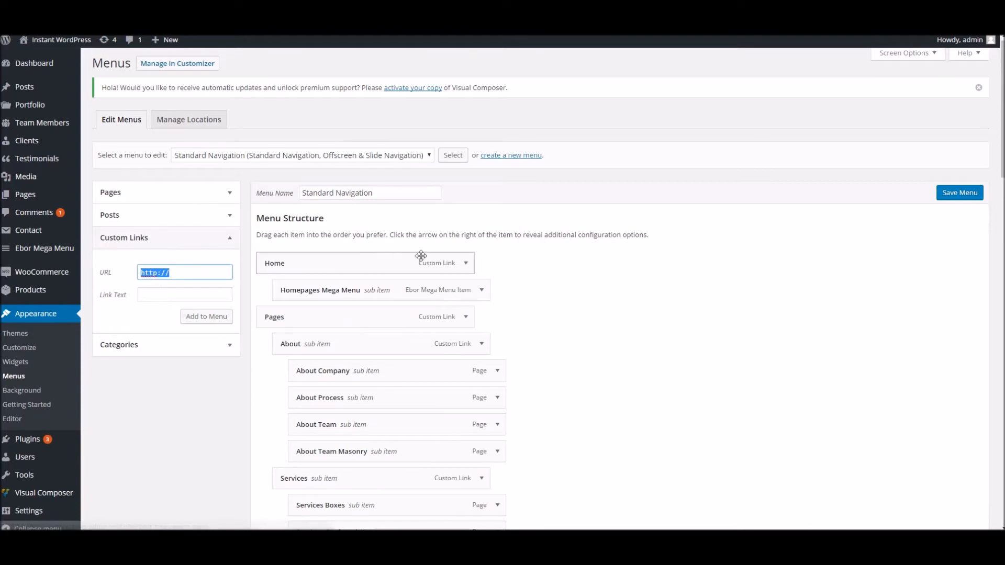
text(#)
key(Tab)
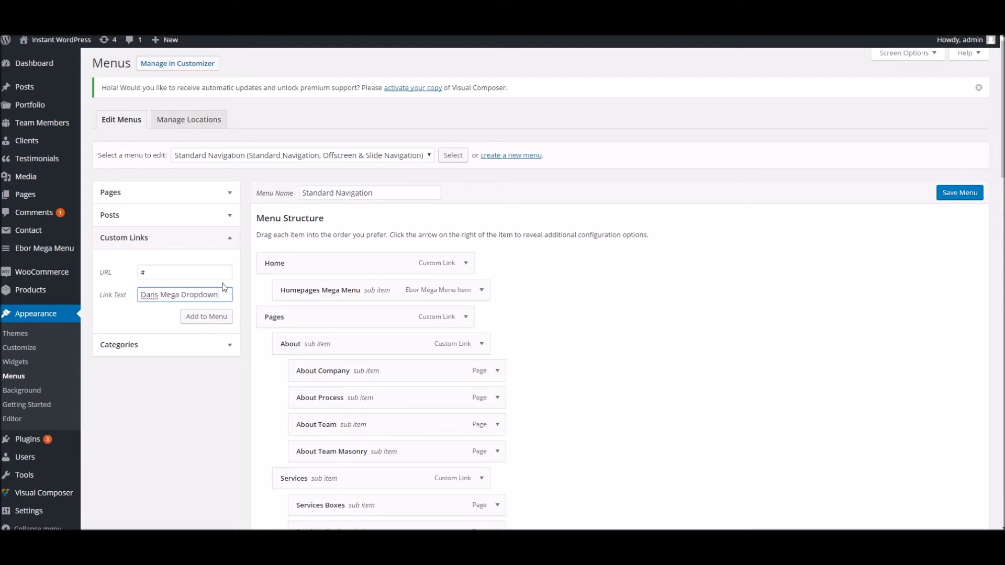
click(220, 317)
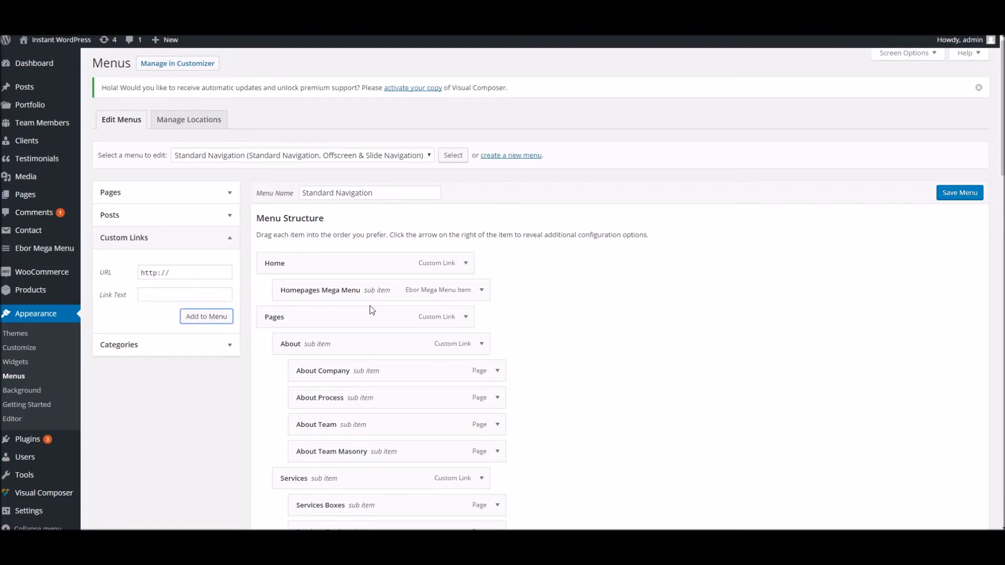
scroll(513, 303, down, 15)
scroll(513, 303, up, 14)
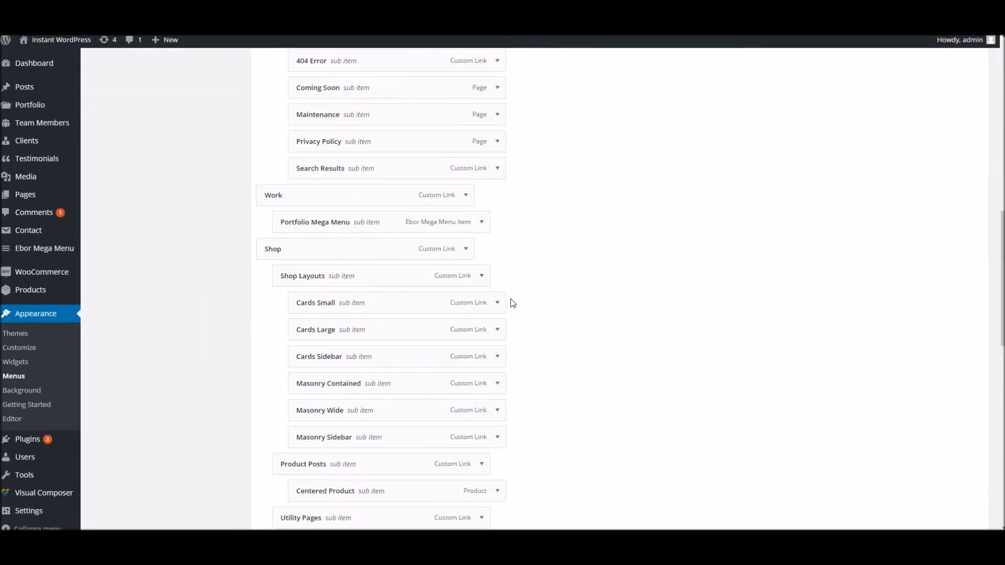
scroll(513, 304, up, 2)
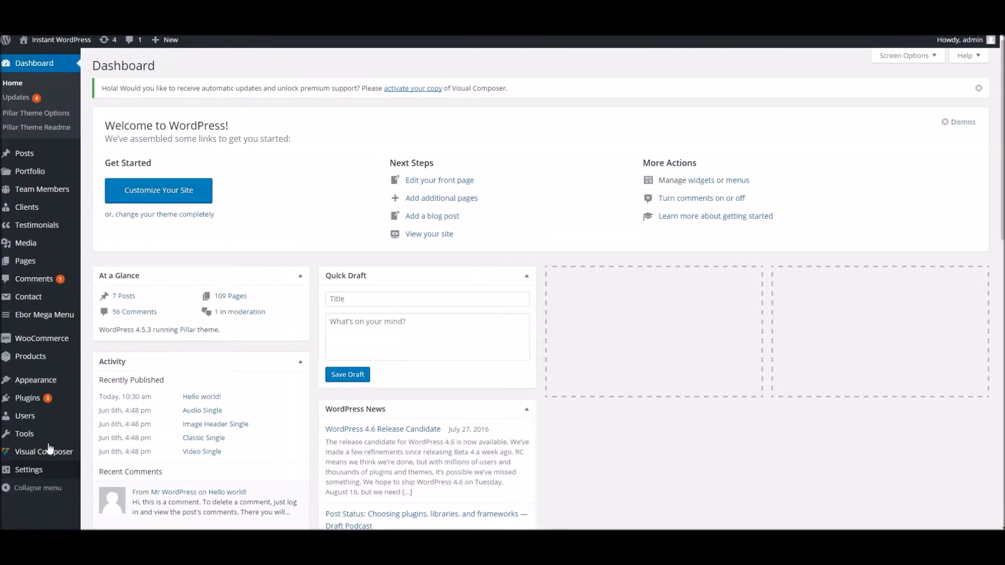
Step: Create a new Ebor Mega Menu item titled "Dans Mega Dropdown" and switch it to the Visual Composer backend editor
mouse_move(16, 321)
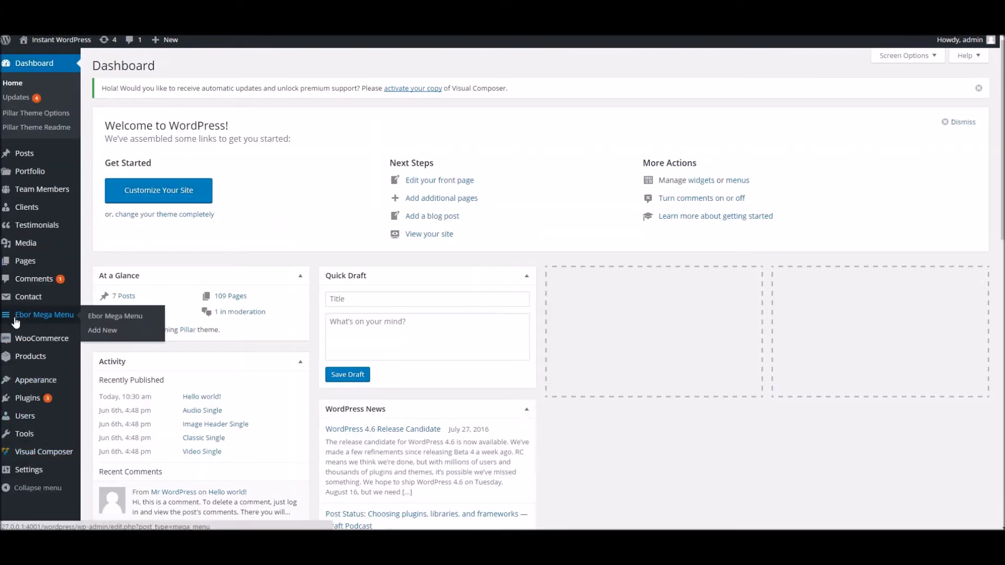
click(109, 335)
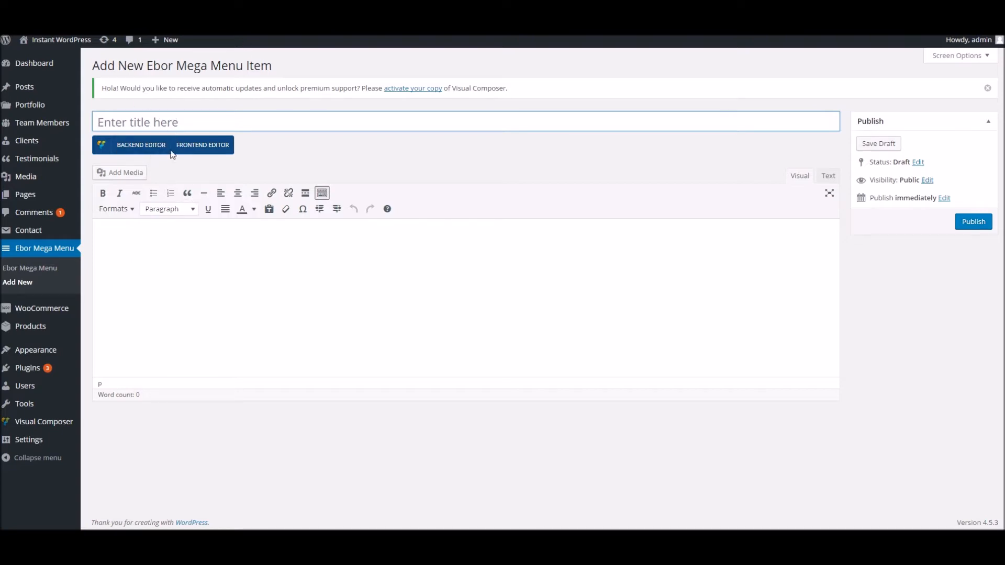
click(180, 122)
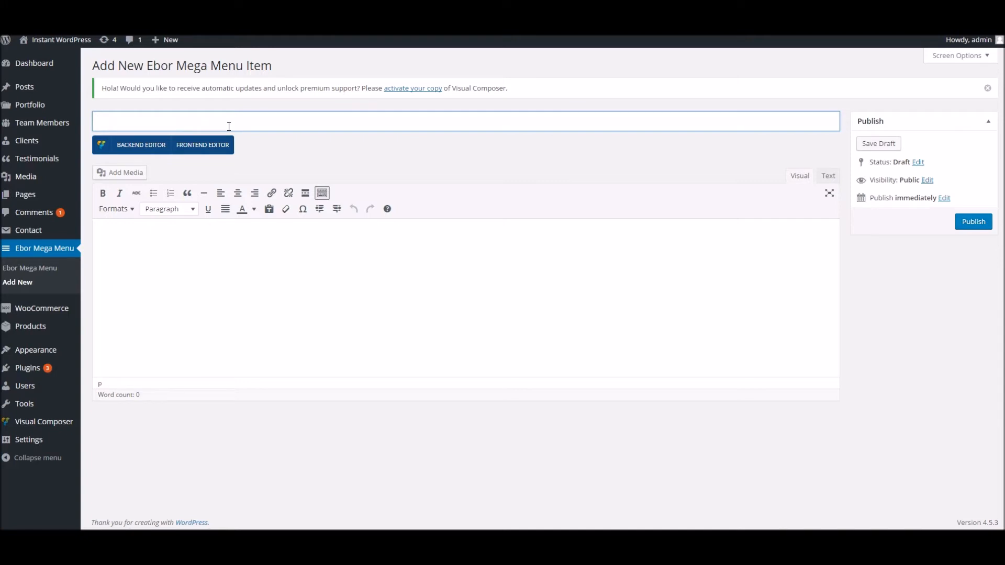
text(Dans Mega Dropdwown)
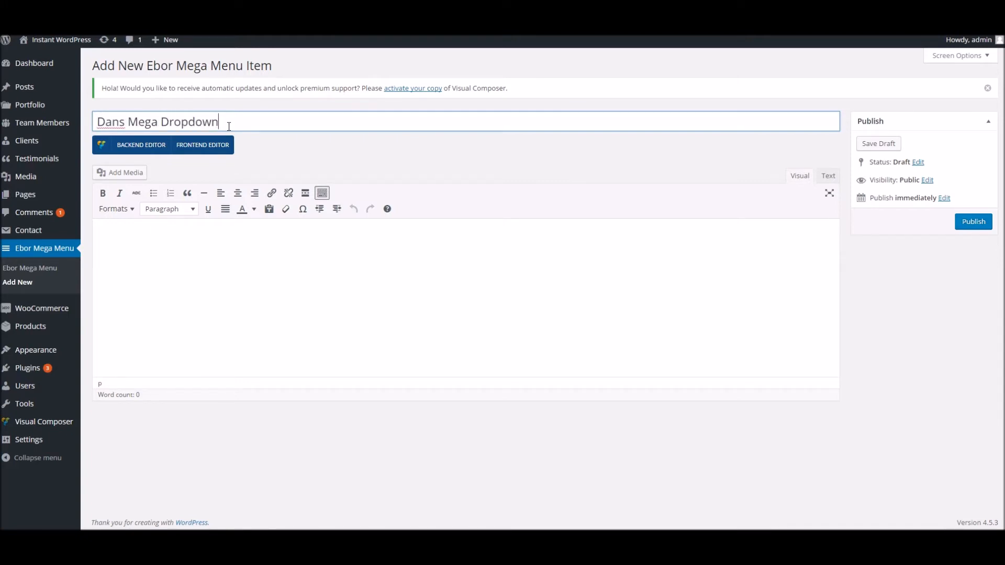
click(140, 147)
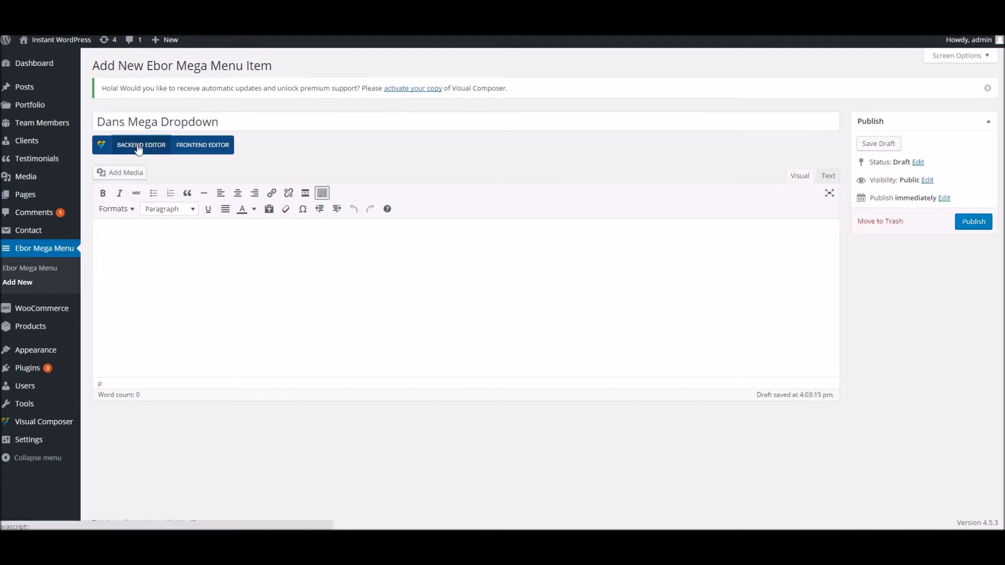
Step: Add a Row element to the mega menu item and split it into two equal columns
click(143, 200)
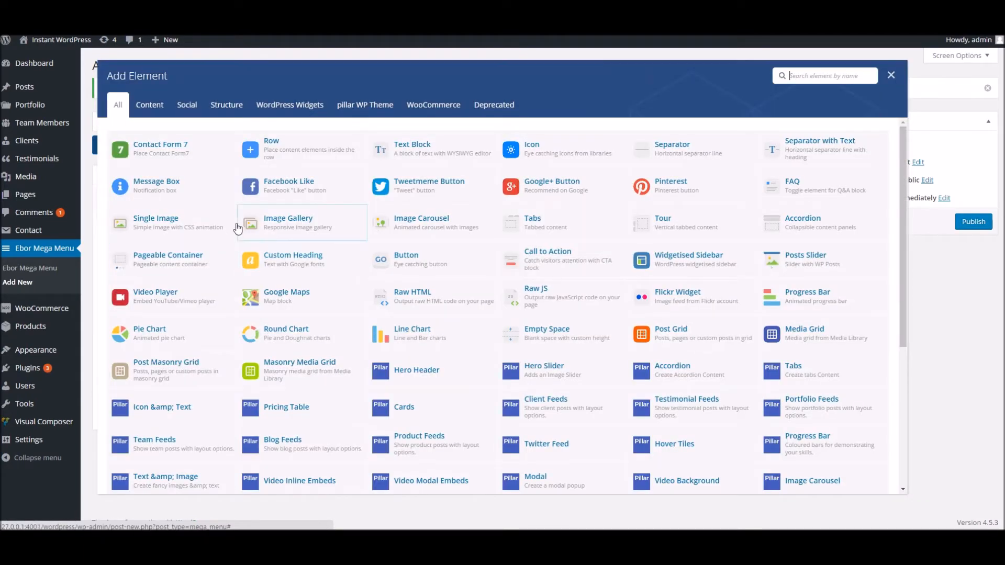
scroll(403, 262, down, 1)
scroll(400, 276, up, 1)
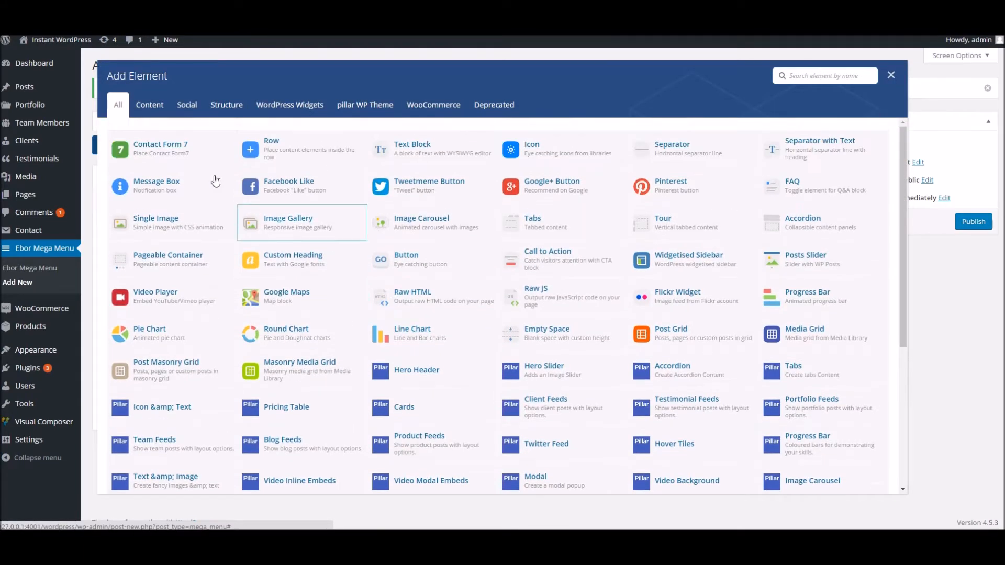
click(284, 156)
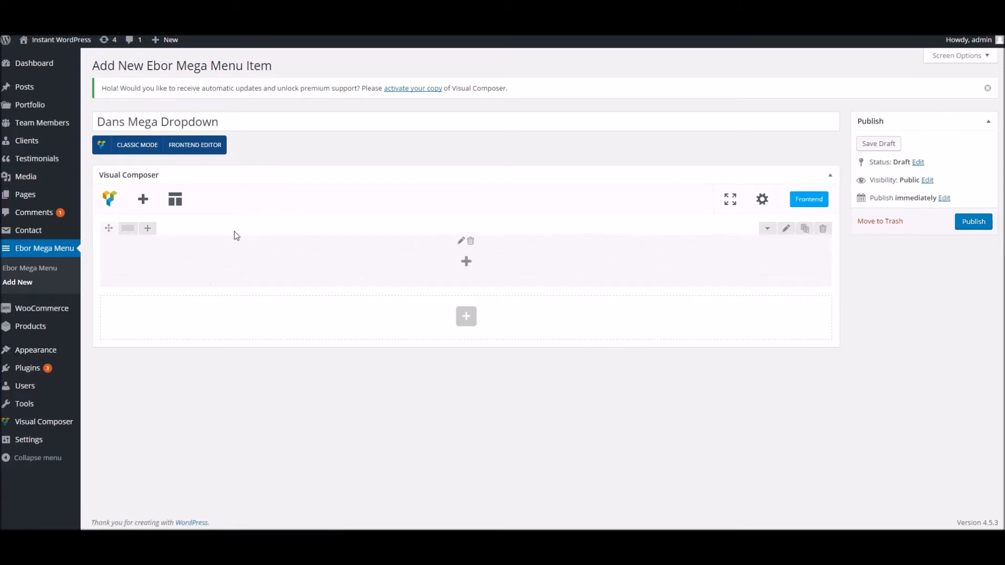
mouse_move(128, 230)
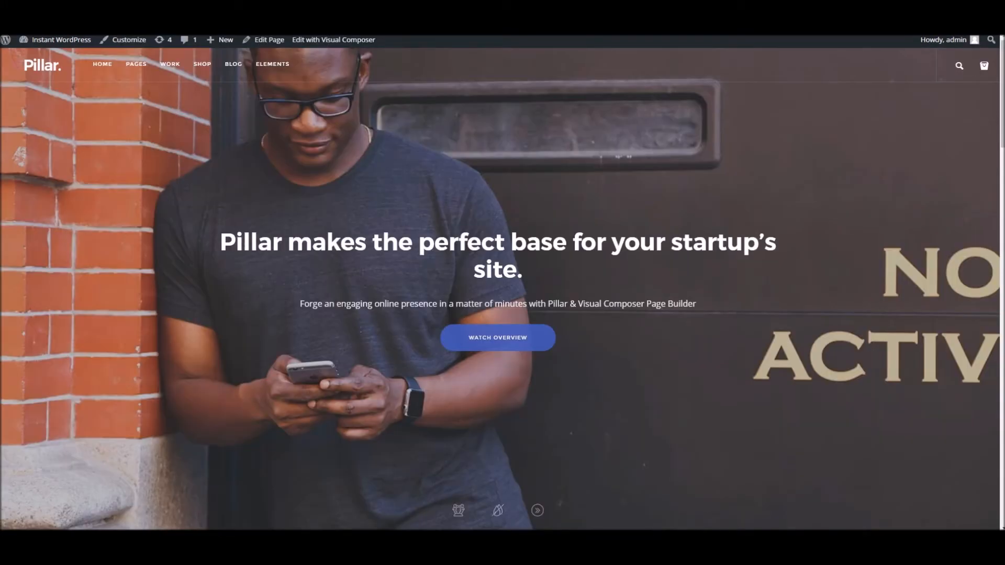
mouse_move(136, 65)
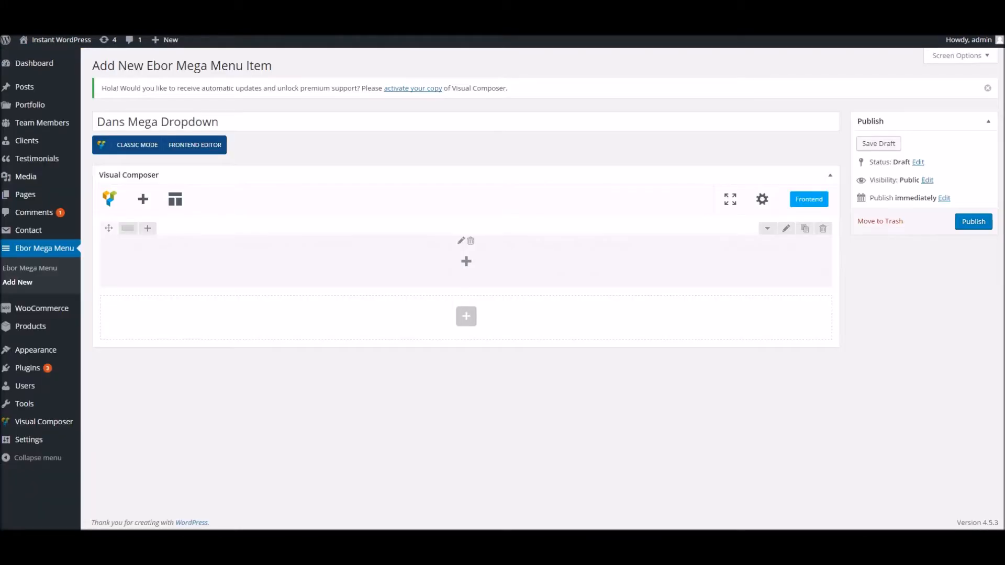
mouse_move(135, 234)
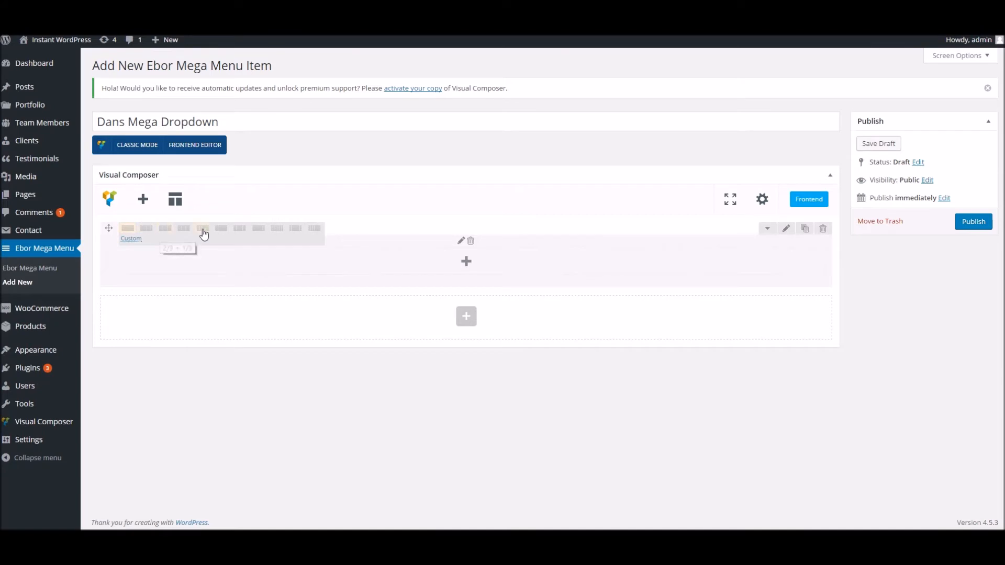
click(148, 231)
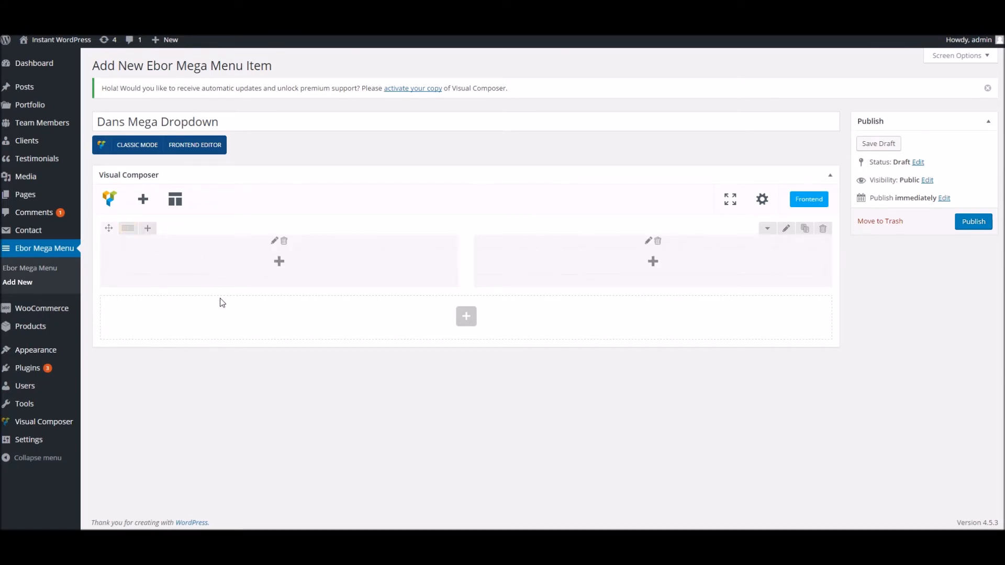
Step: Add a WP Custom Menu element to the row's first column, set to display Portfolio Menu 1, and save its settings
click(274, 270)
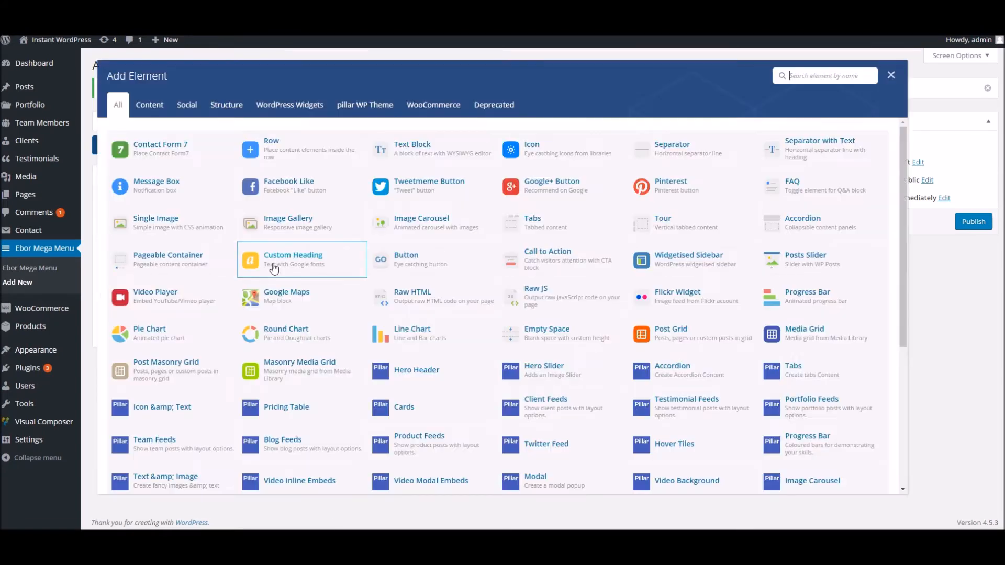
click(817, 80)
text(menu)
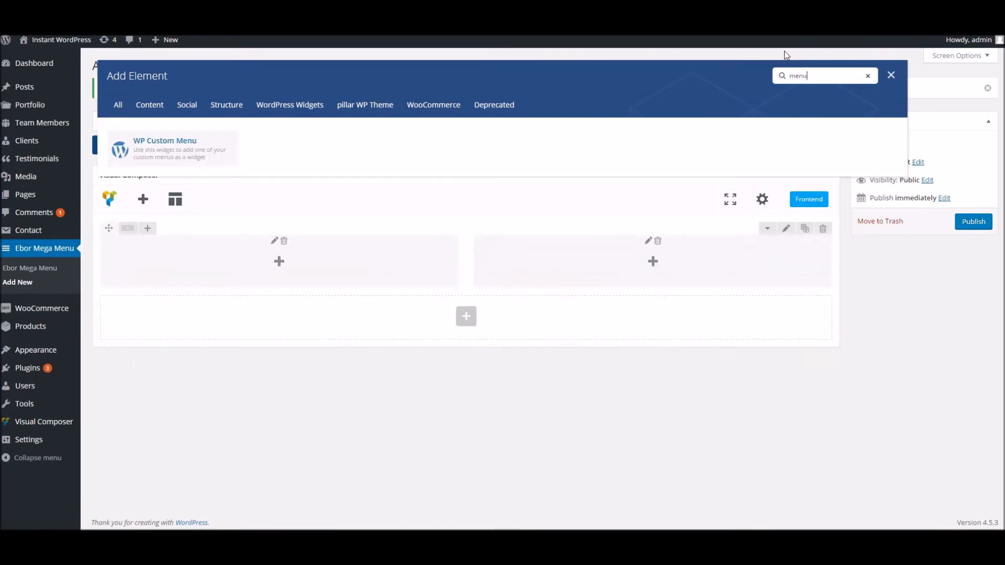
click(172, 145)
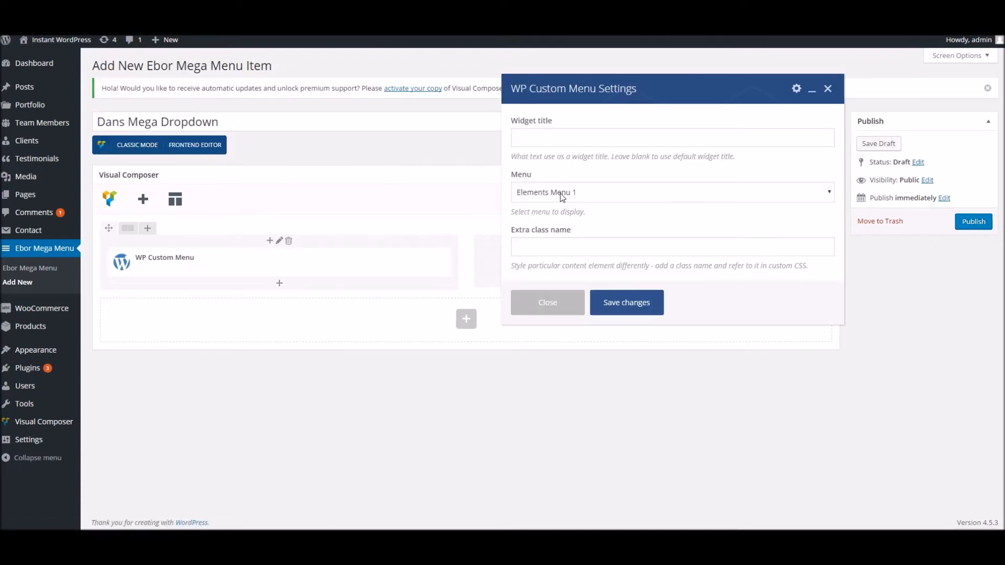
click(560, 194)
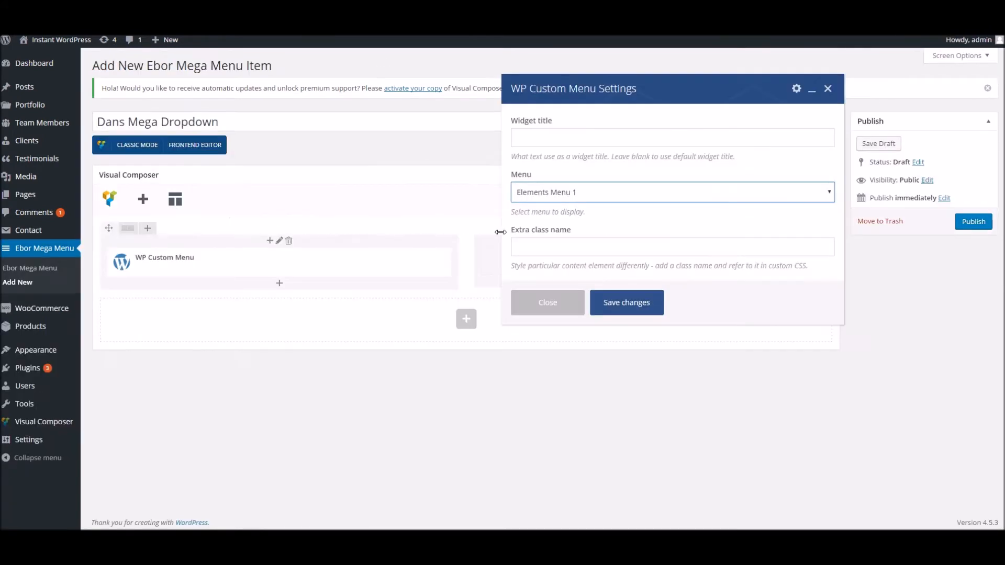
click(536, 199)
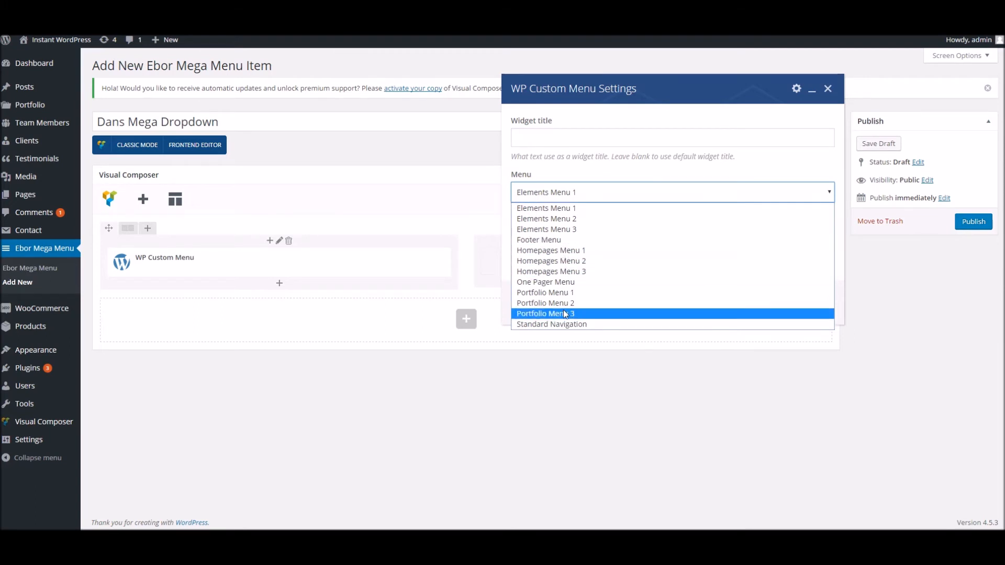
click(552, 297)
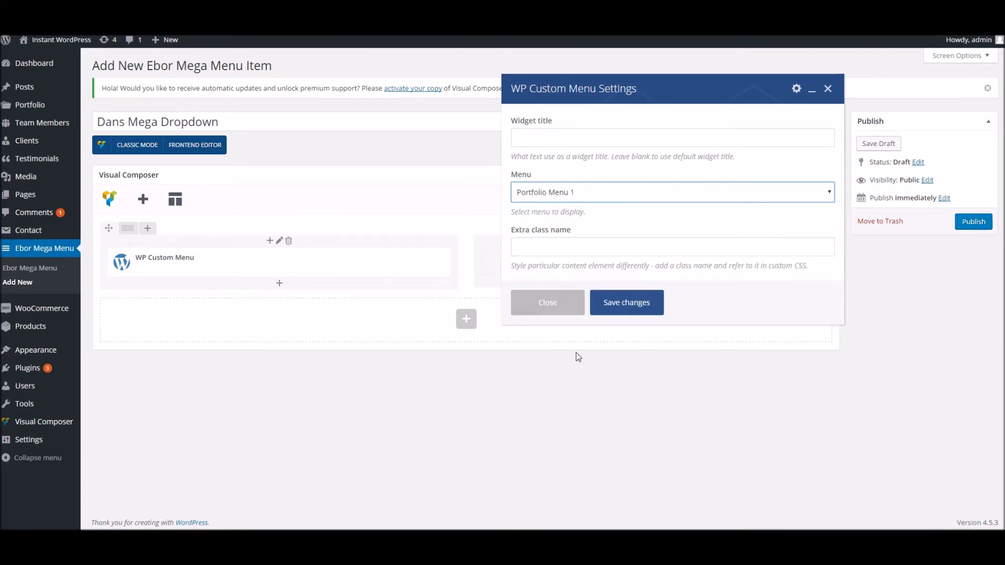
click(628, 303)
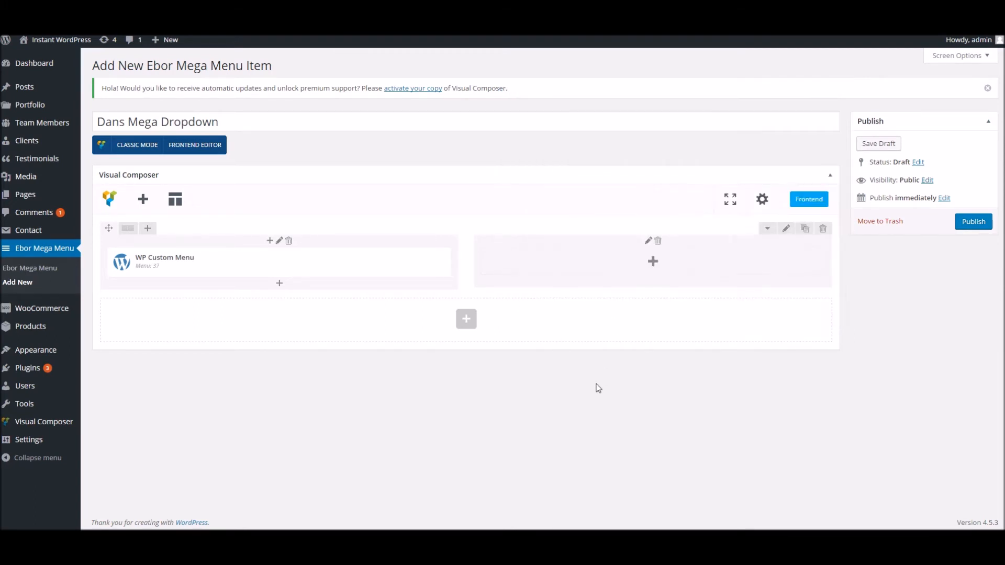
Step: Add a WP Custom Menu element showing Homepages Menu 2 to the row's second column, save its settings, and publish the mega menu item
click(653, 262)
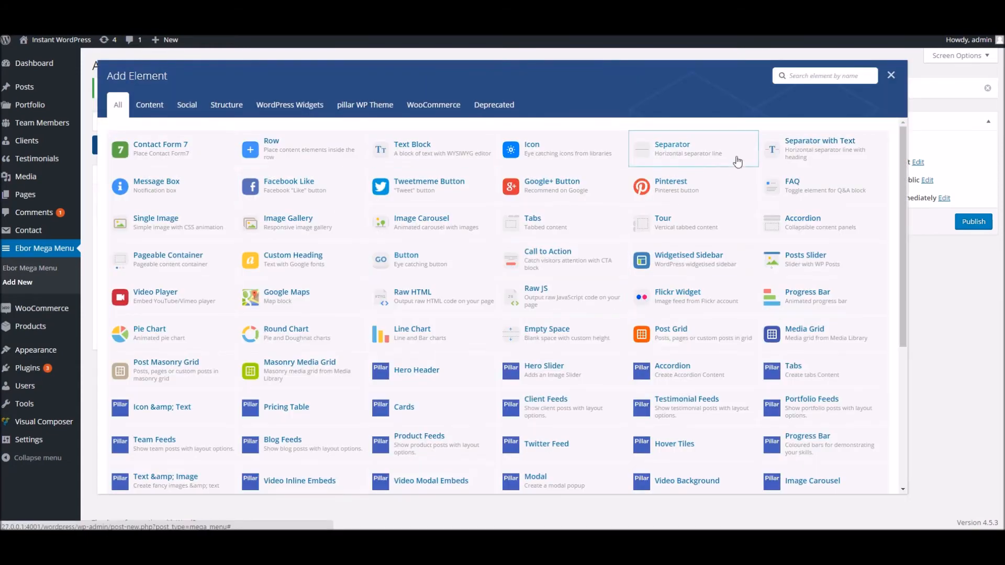
text(men)
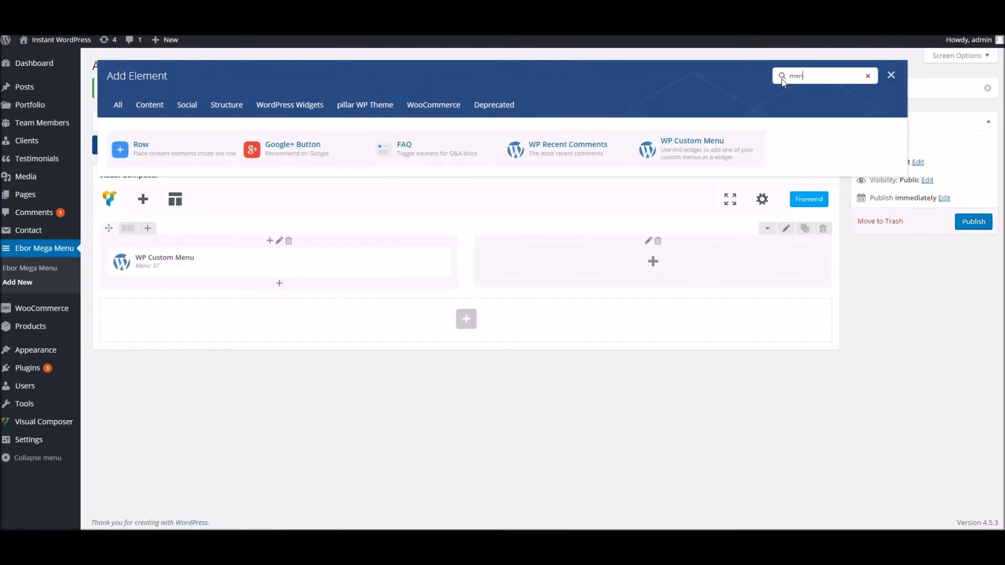
click(693, 146)
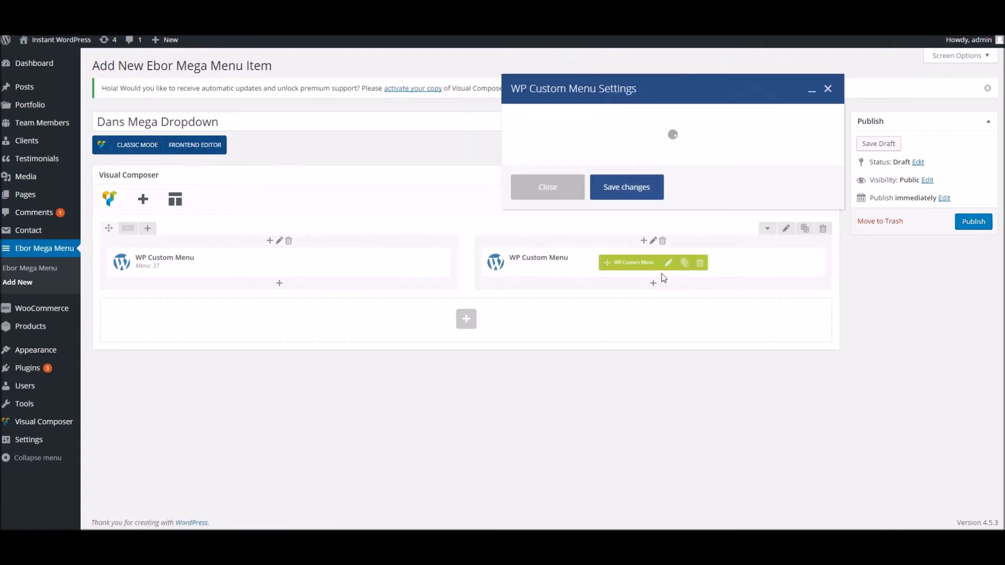
click(633, 193)
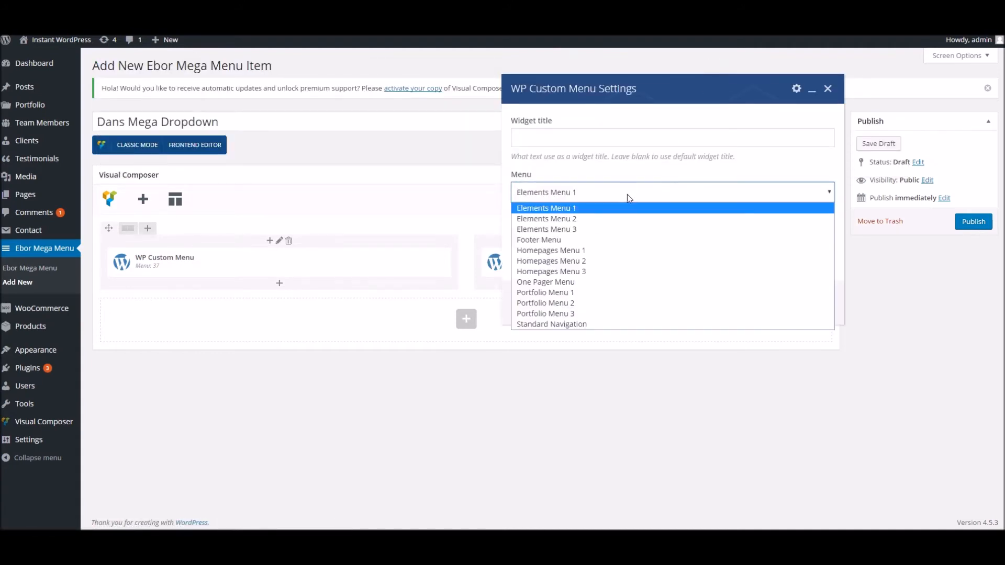
click(588, 261)
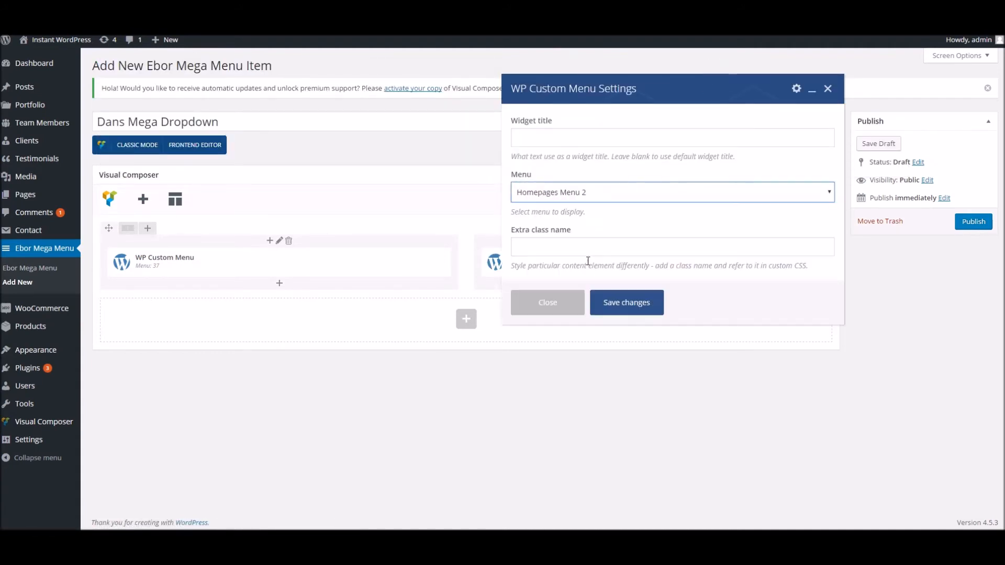
click(626, 304)
click(975, 225)
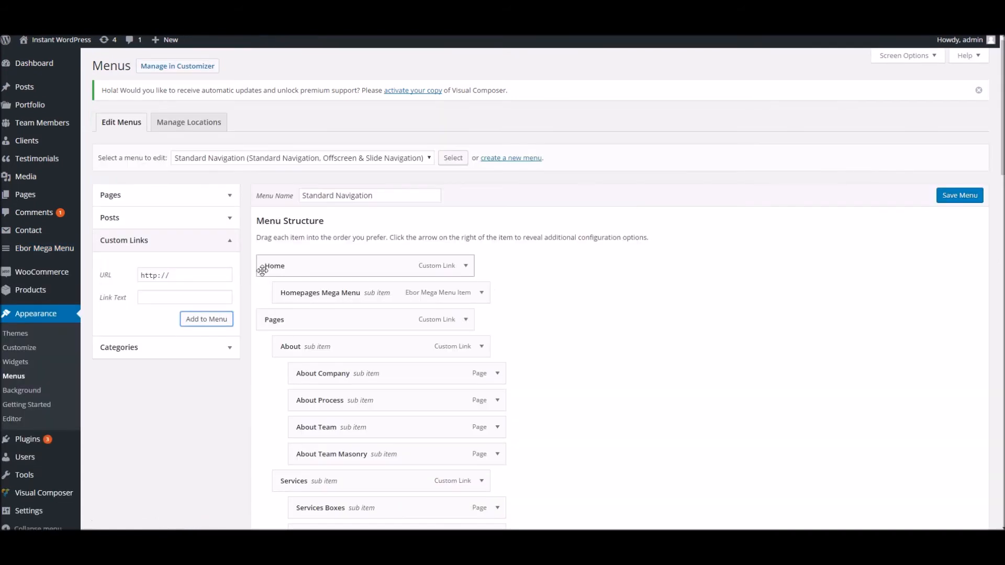
Step: Enable the Ebor Mega Menu box in the screen options of the Standard Navigation menu editor
scroll(282, 262, down, 15)
scroll(270, 402, down, 5)
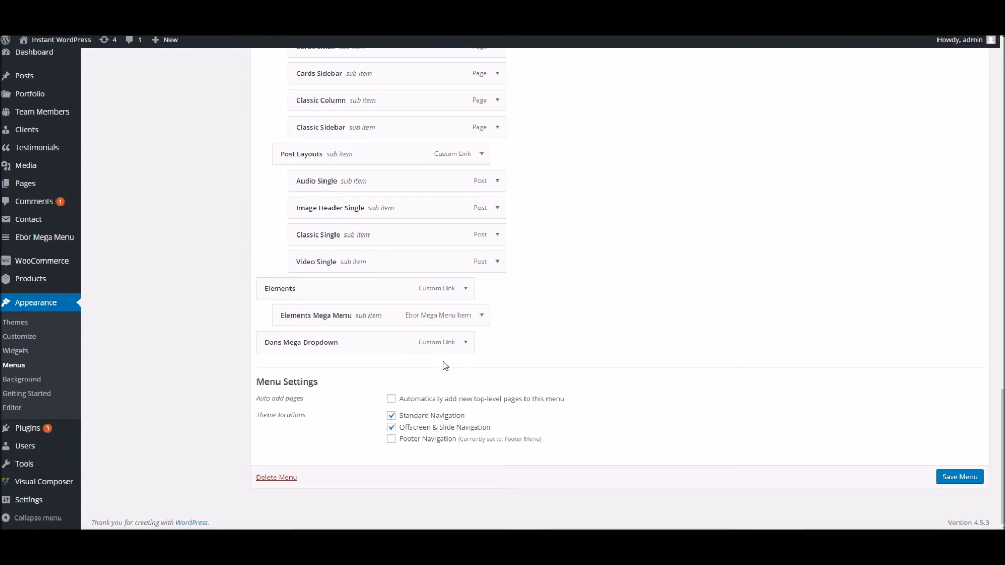
scroll(431, 348, up, 15)
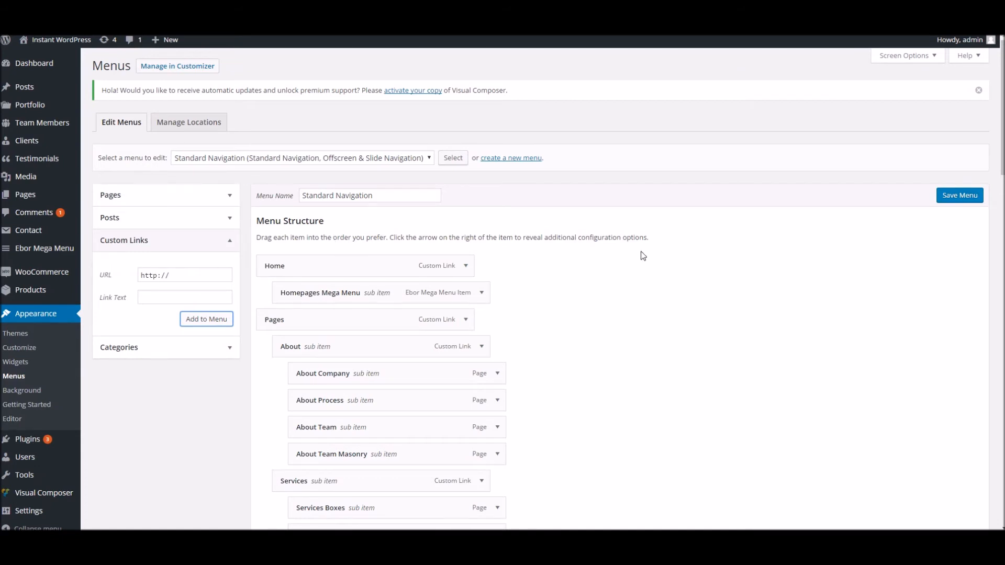
click(894, 62)
click(897, 149)
click(906, 61)
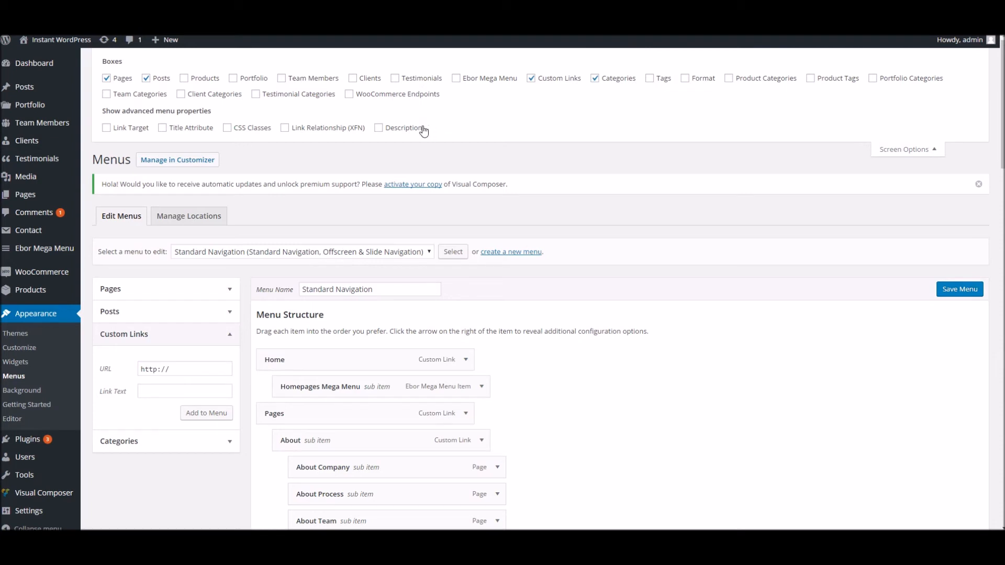
click(471, 82)
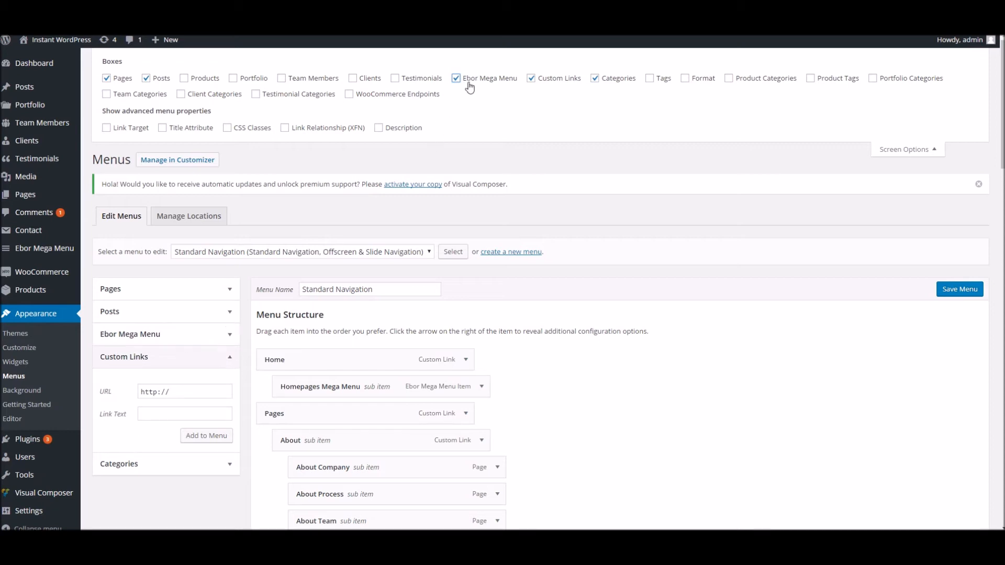
double_click(470, 79)
click(471, 81)
click(471, 81)
double_click(470, 81)
Step: Search the Ebor Mega Menu items for "dan" and add Dans Mega Dropdown to the Standard Navigation menu
click(214, 335)
scroll(682, 291, down, 4)
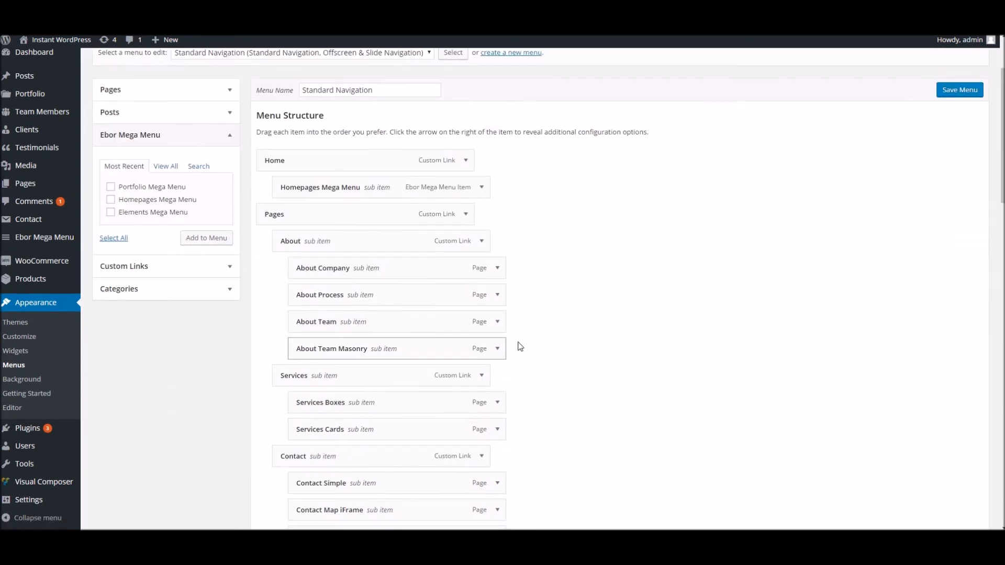
click(168, 167)
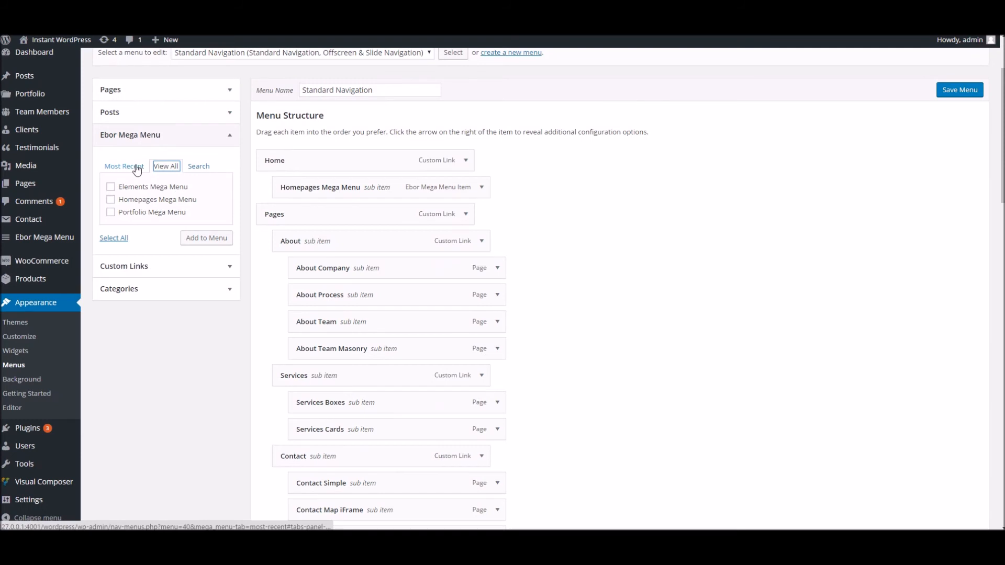
mouse_move(55, 41)
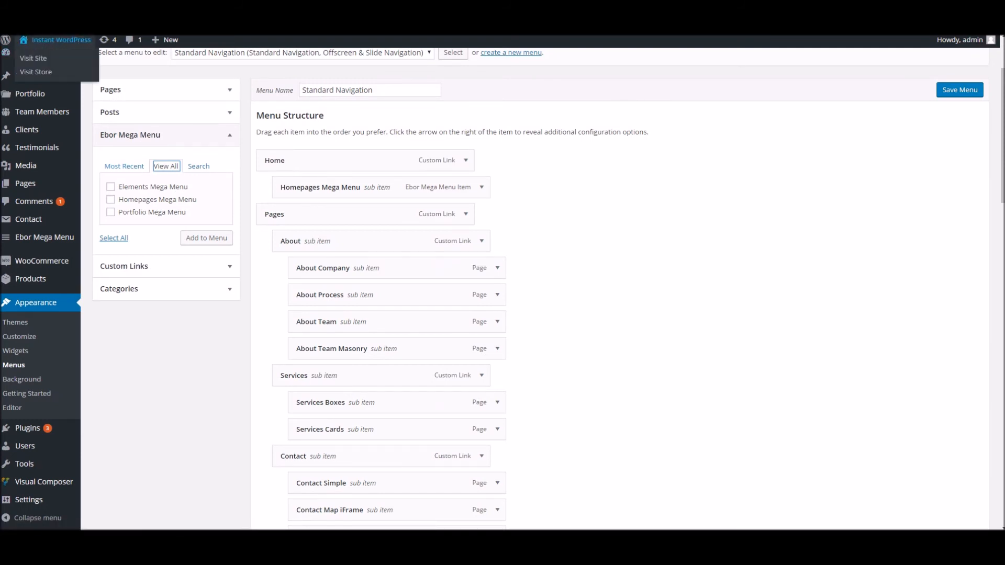
click(198, 166)
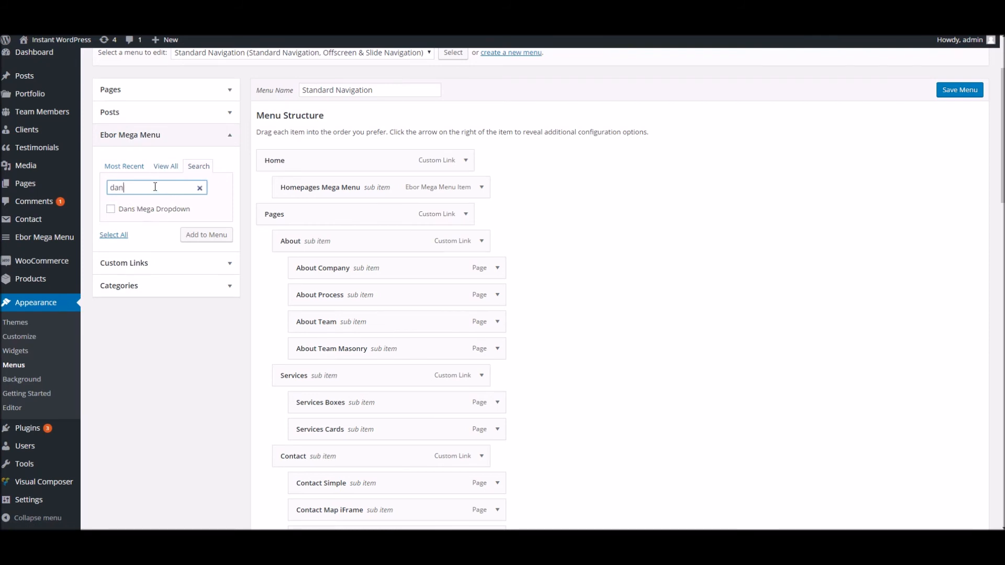
click(135, 208)
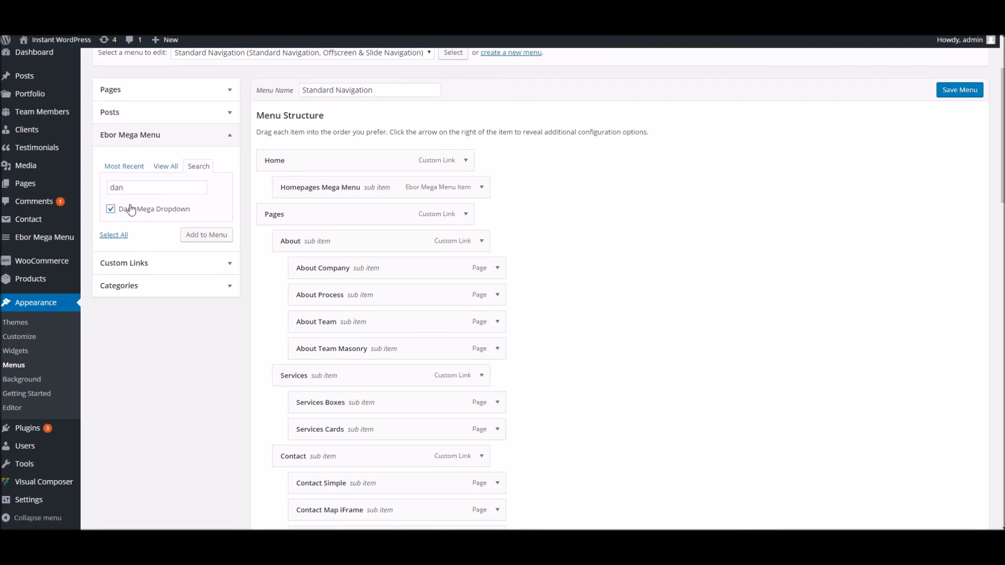
click(199, 234)
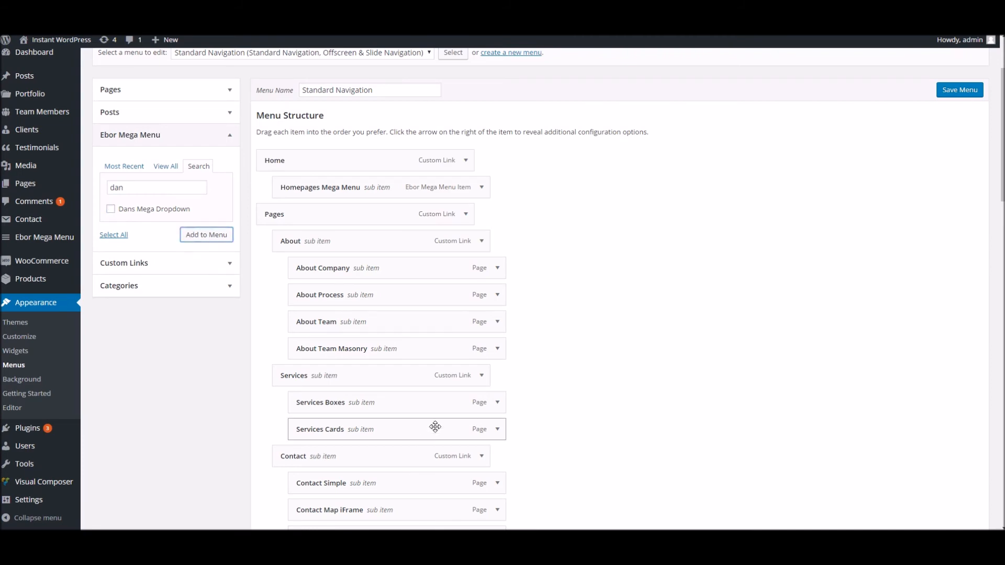
Step: Nest the Dans Mega Dropdown mega menu item under the custom link of the same name and save the menu
scroll(601, 330, down, 15)
scroll(603, 328, down, 6)
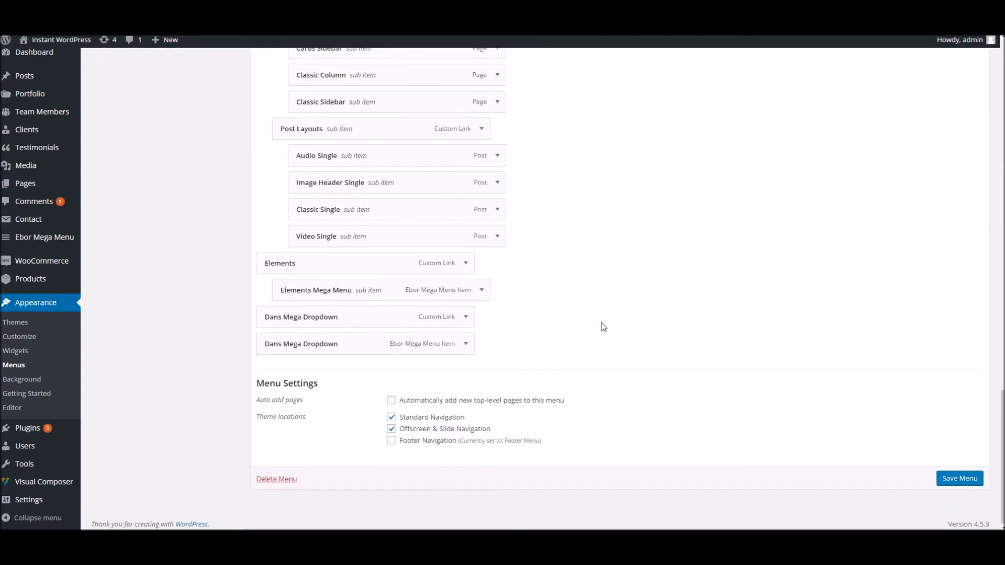
drag(352, 339, 386, 370)
click(957, 506)
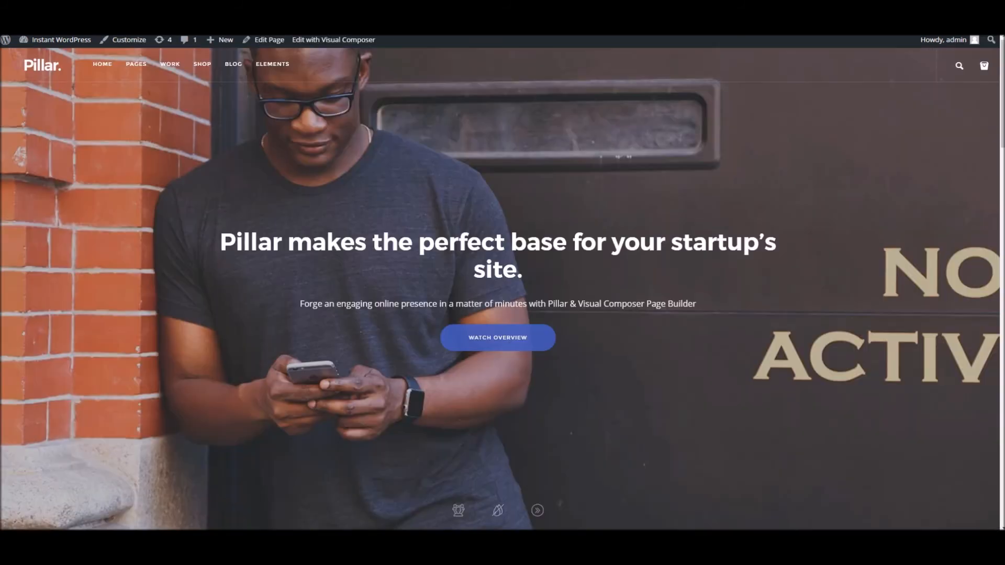
Step: Reload the site's front page and check the Dans Mega Dropdown entry in the navigation
right_click(301, 38)
click(317, 106)
mouse_move(325, 65)
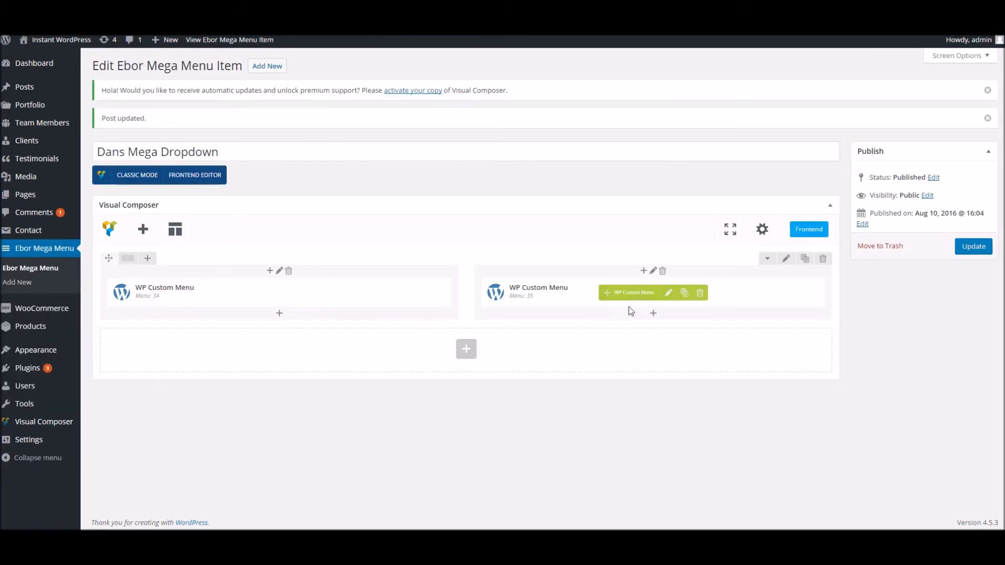
Step: Set the mega menu row's stretch option to Stretch row, save the row settings, and update the Dans Mega Dropdown item
mouse_move(270, 288)
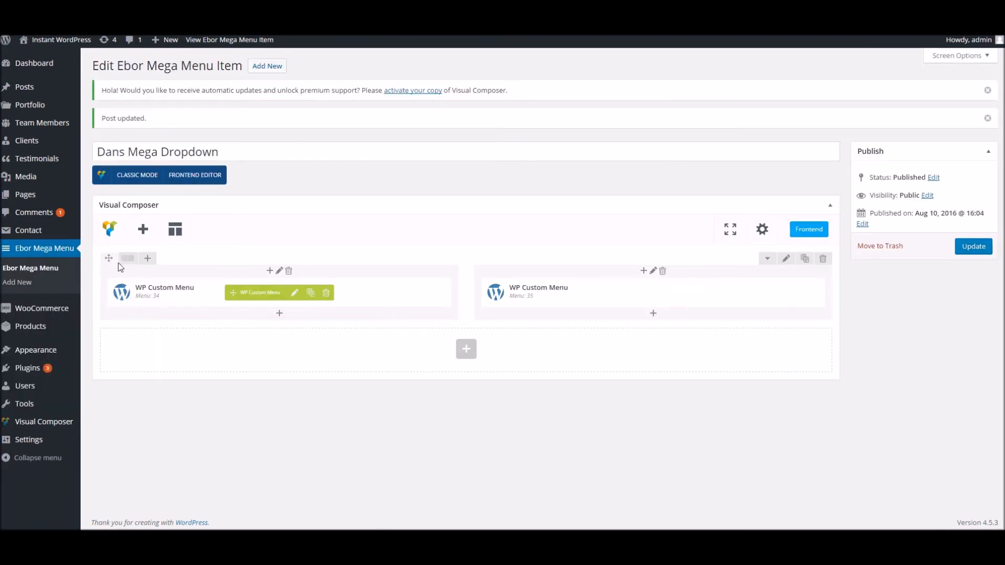
right_click(433, 242)
click(505, 230)
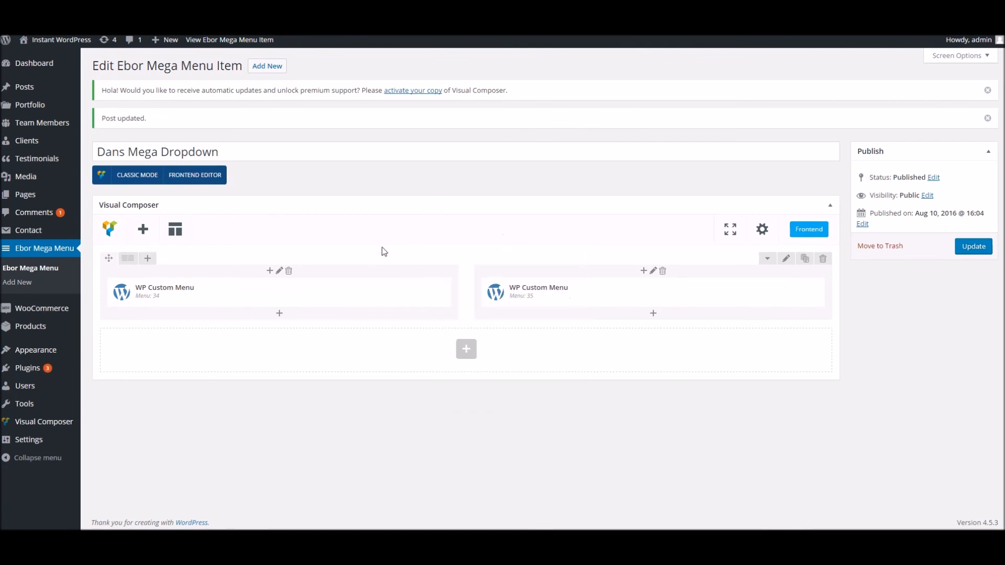
click(786, 258)
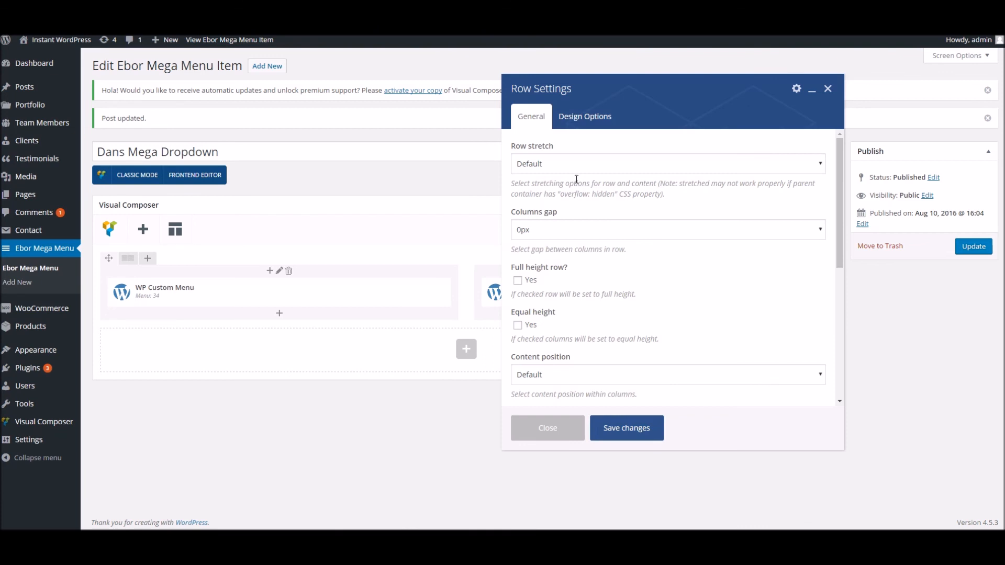
click(550, 163)
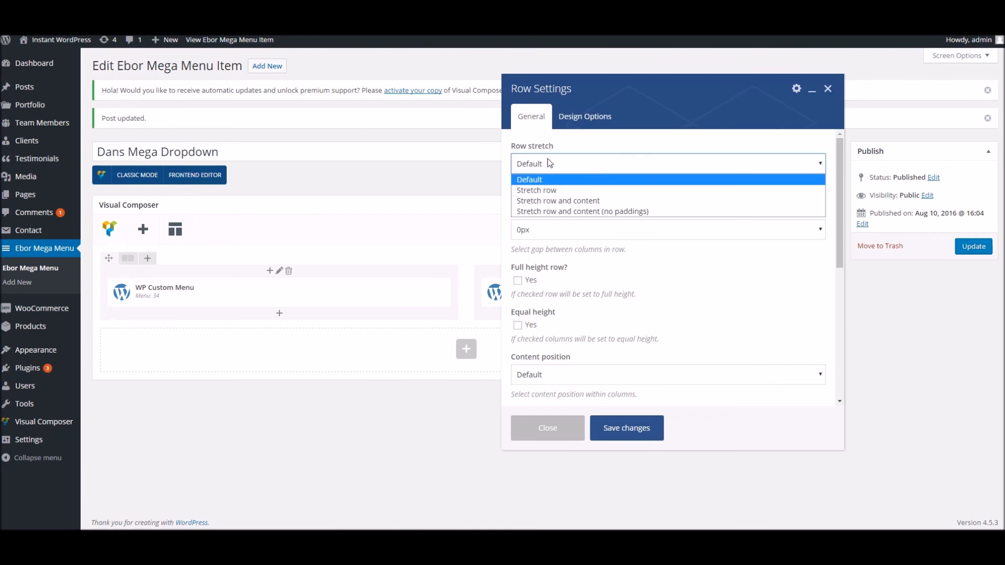
click(537, 190)
click(633, 438)
click(973, 250)
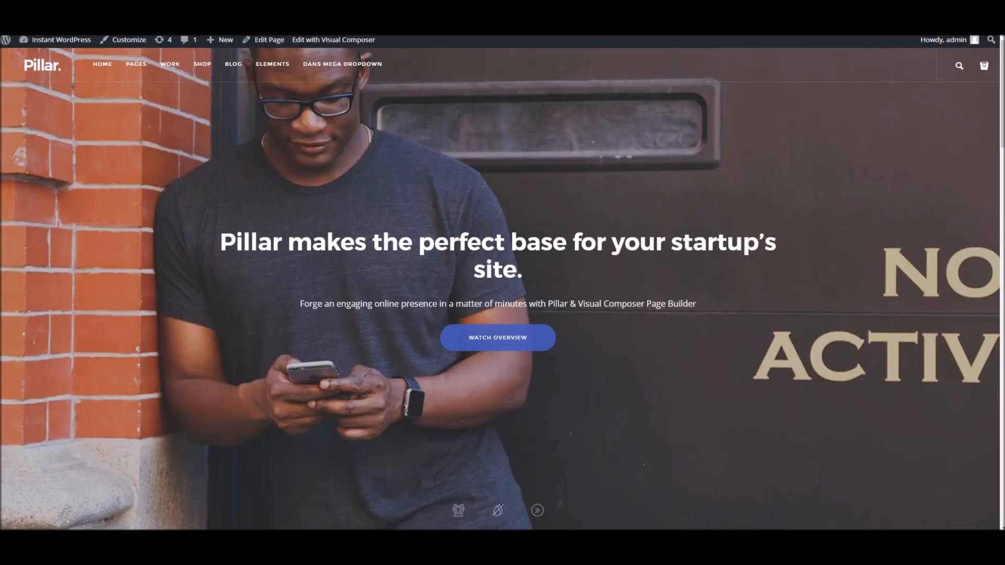
Step: Refresh the front page and examine the Dans Mega Dropdown layout with the stretched row
right_click(300, 35)
click(326, 178)
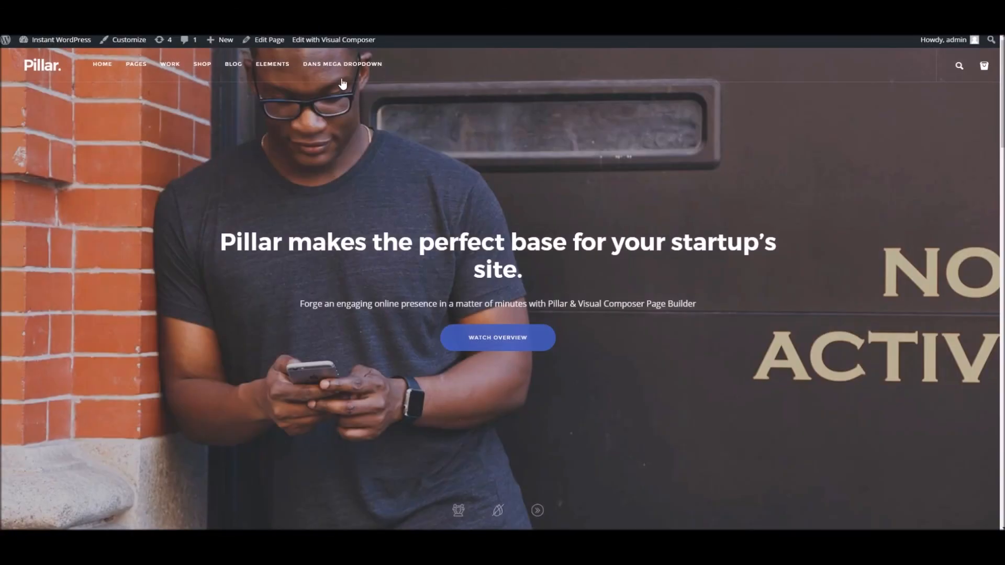
mouse_move(343, 84)
mouse_move(58, 40)
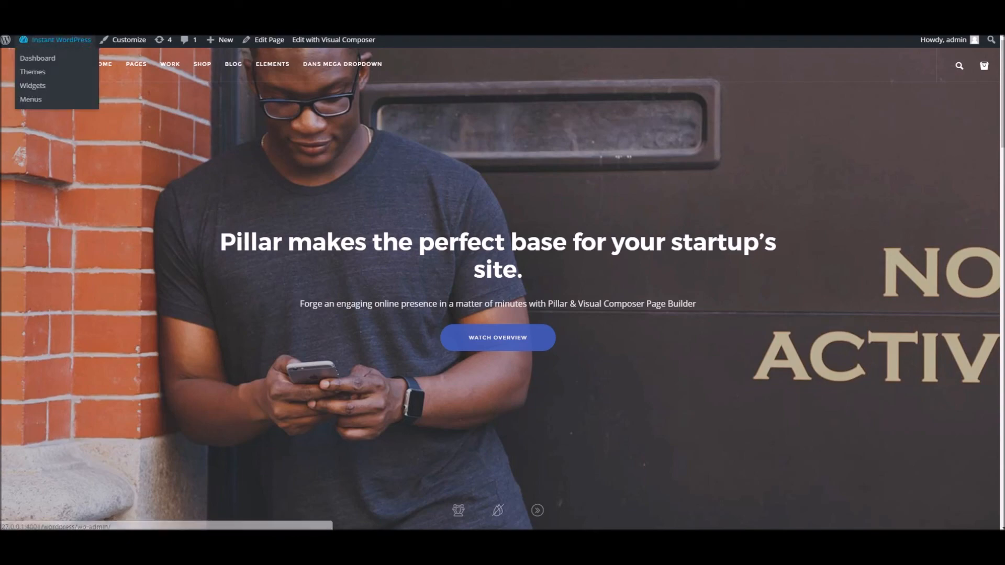